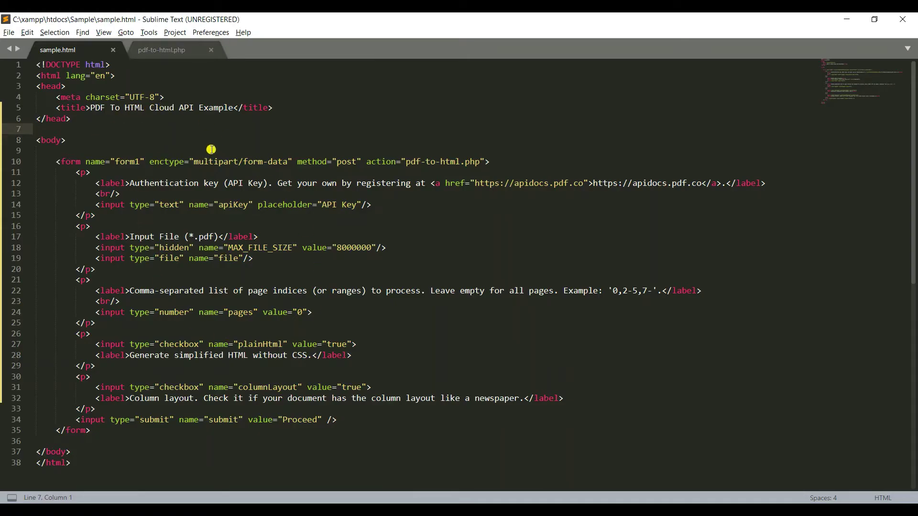
Load the local form page localhost/Sample/sample.html after viewing its PHP script
click(179, 51)
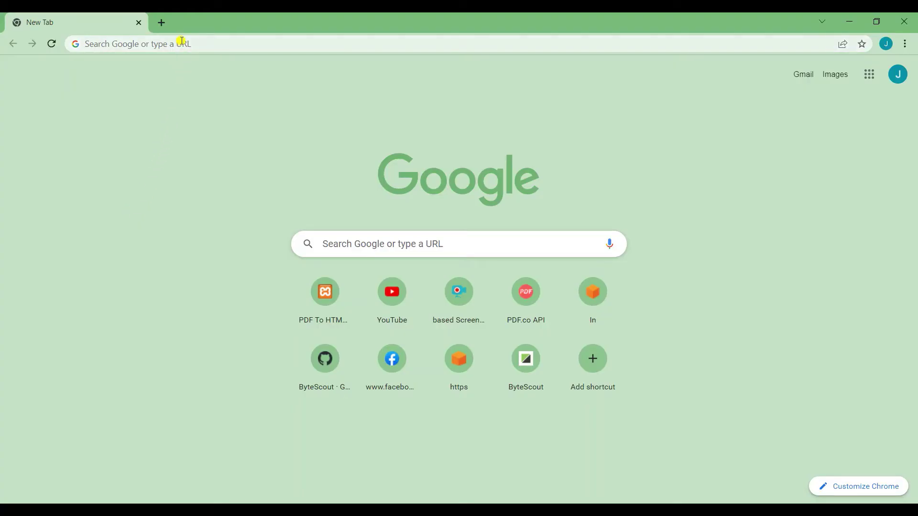
click(182, 44)
text(localhost/Sample/sample.html)
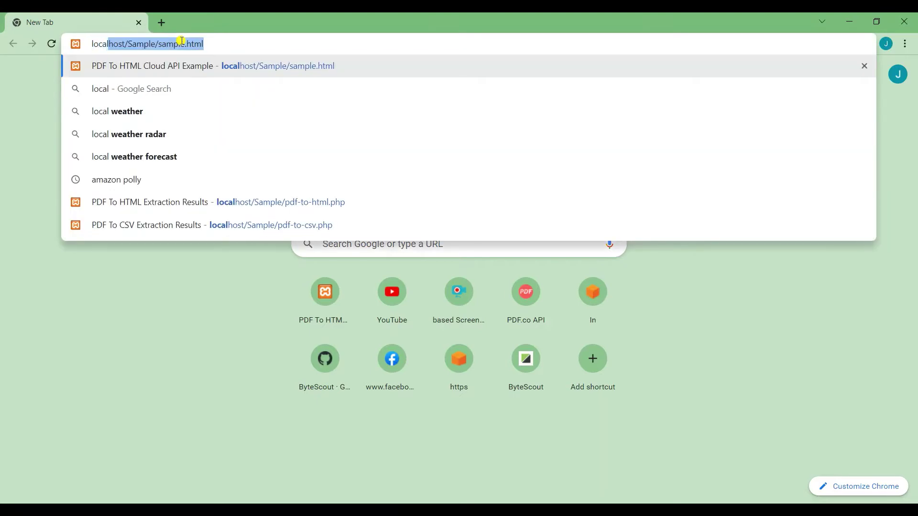
key(Return)
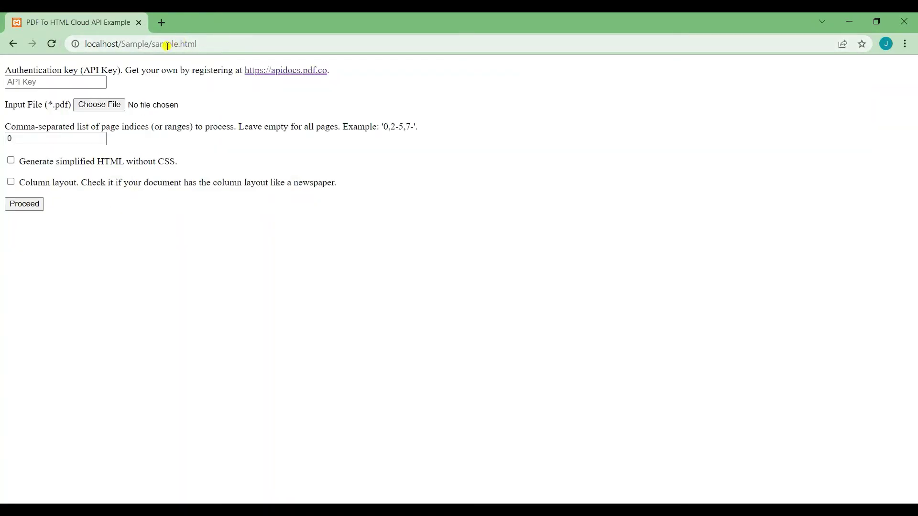
Paste the API key into the form and attach sample.pdf as the input file
click(43, 84)
key(ctrl+v)
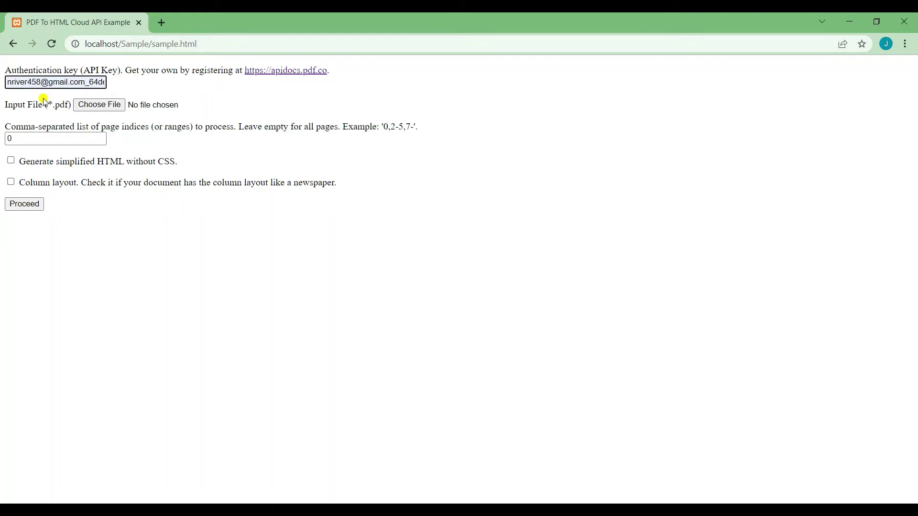
click(99, 105)
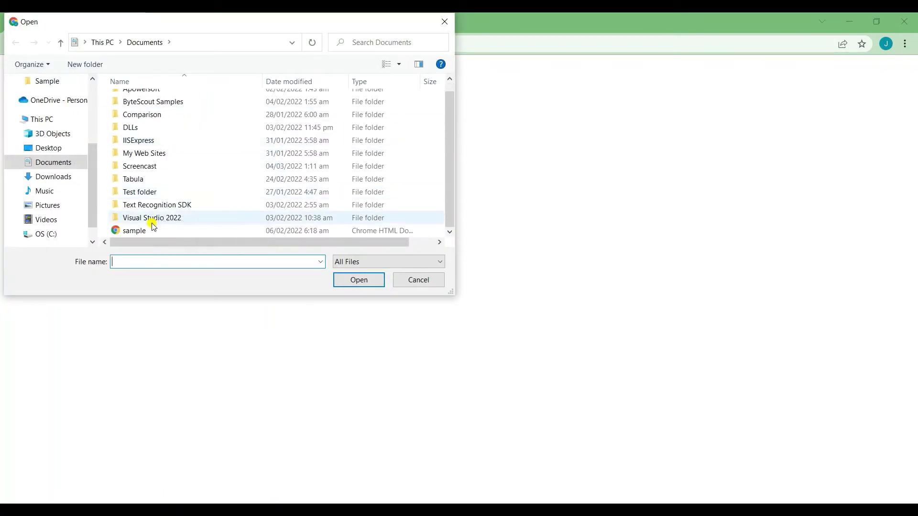
double_click(143, 231)
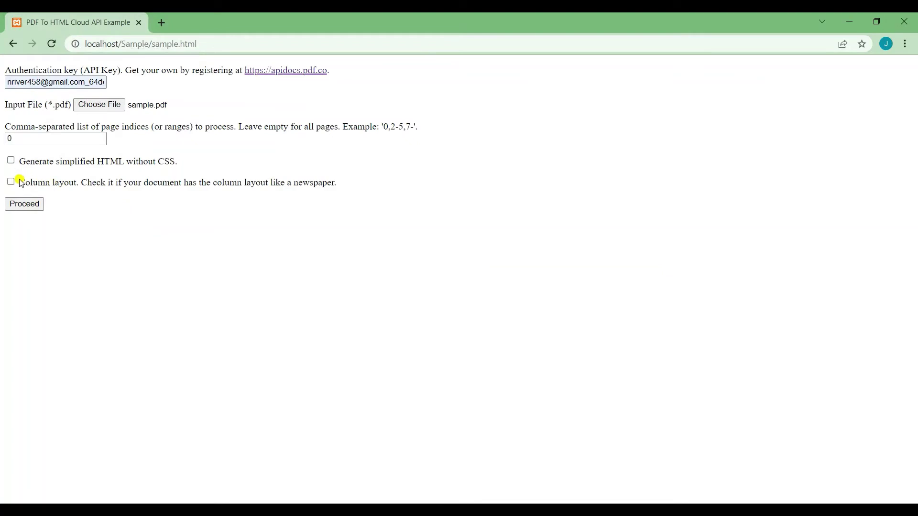
Enable the 'Generate simplified HTML without CSS' option for the invoice conversion
click(11, 161)
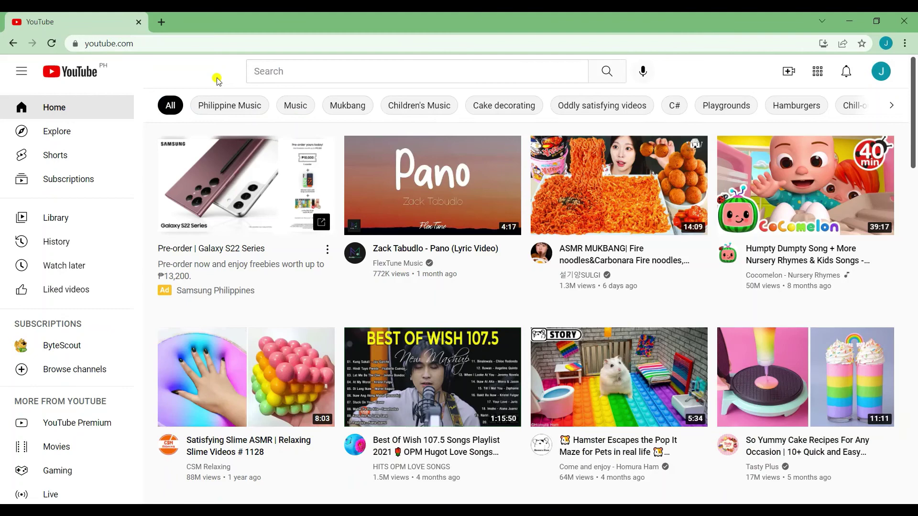
Search YouTube for 'pdf.co', open the PDF.co channel and subscribe to it
click(266, 73)
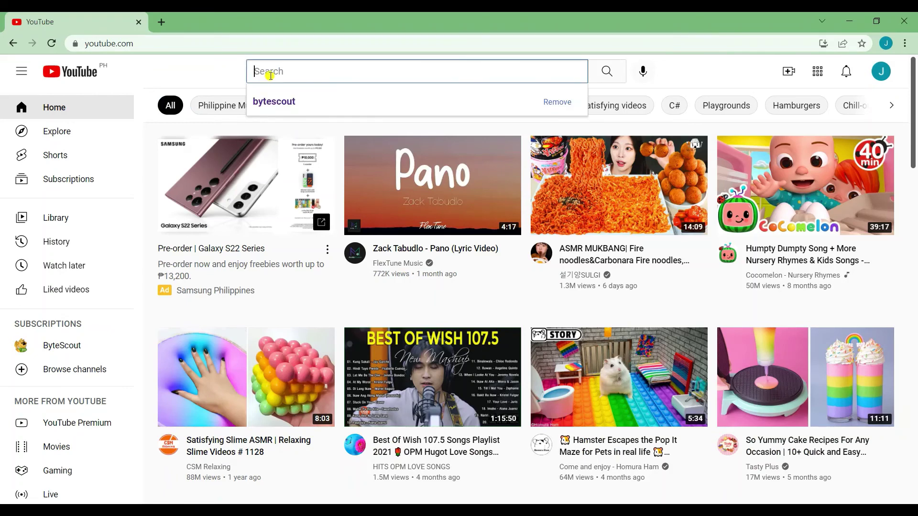
text(Pdf.co)
key(Return)
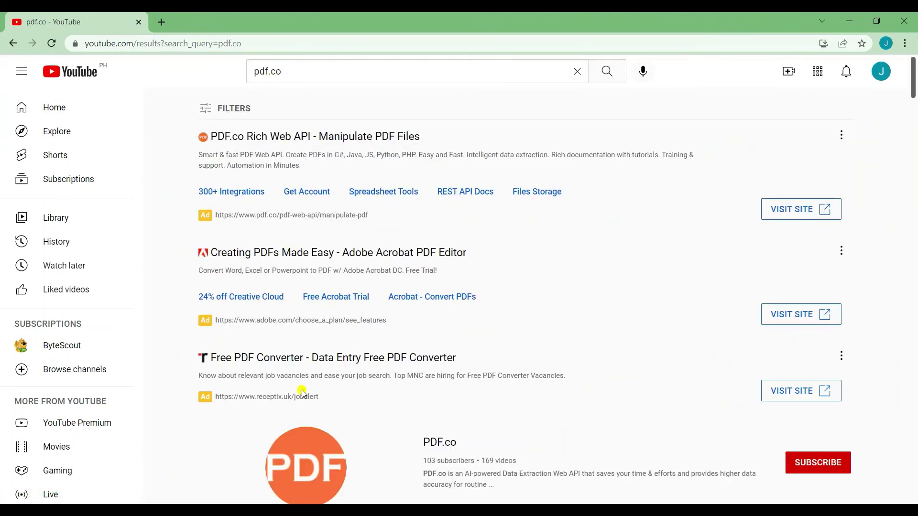
click(312, 455)
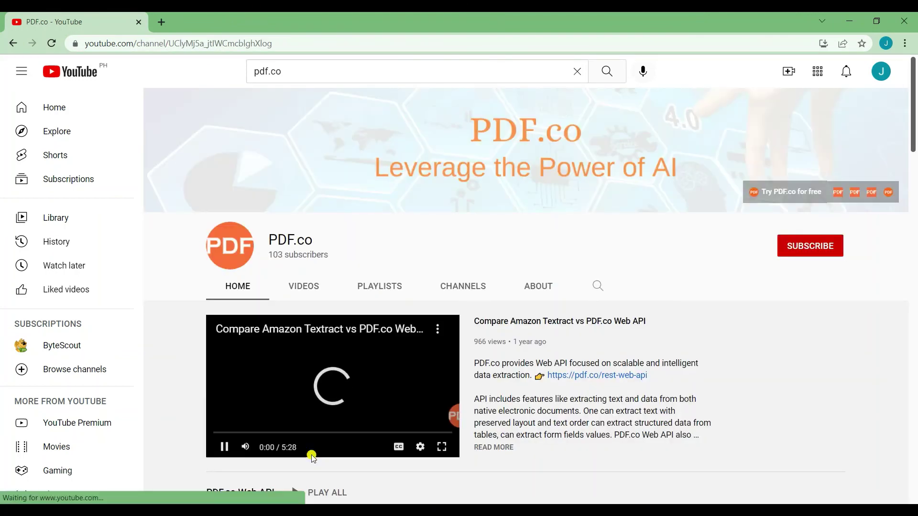
click(817, 244)
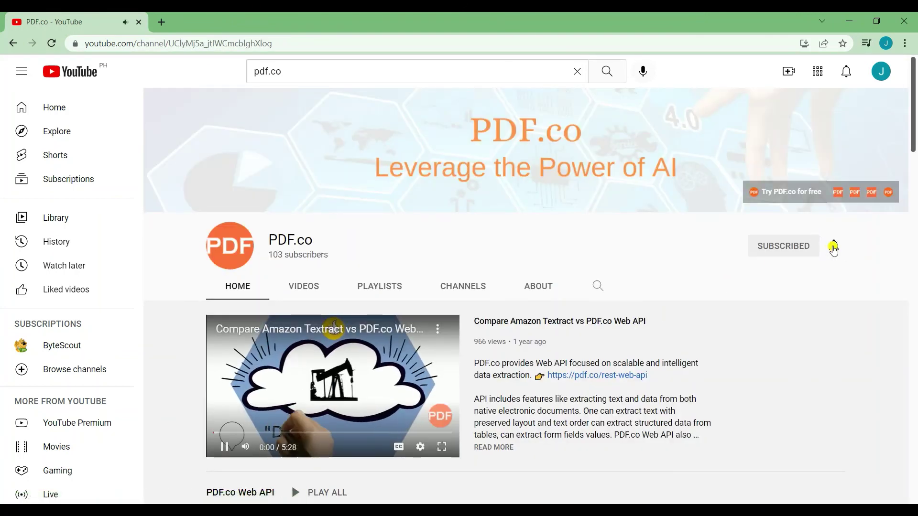